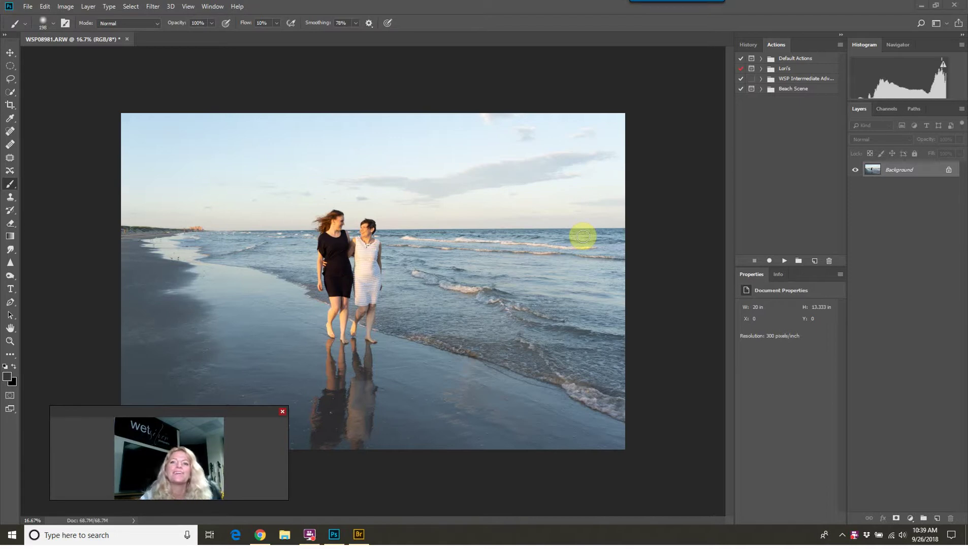
Step: Run the Vivid Colors action from the Beach Scene set and continue past its sky-painting instruction
click(761, 90)
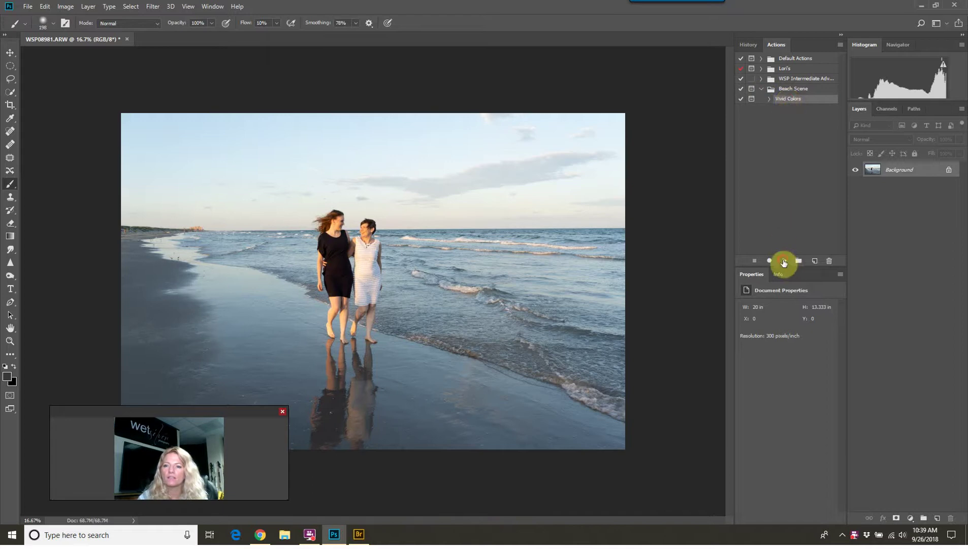
click(784, 261)
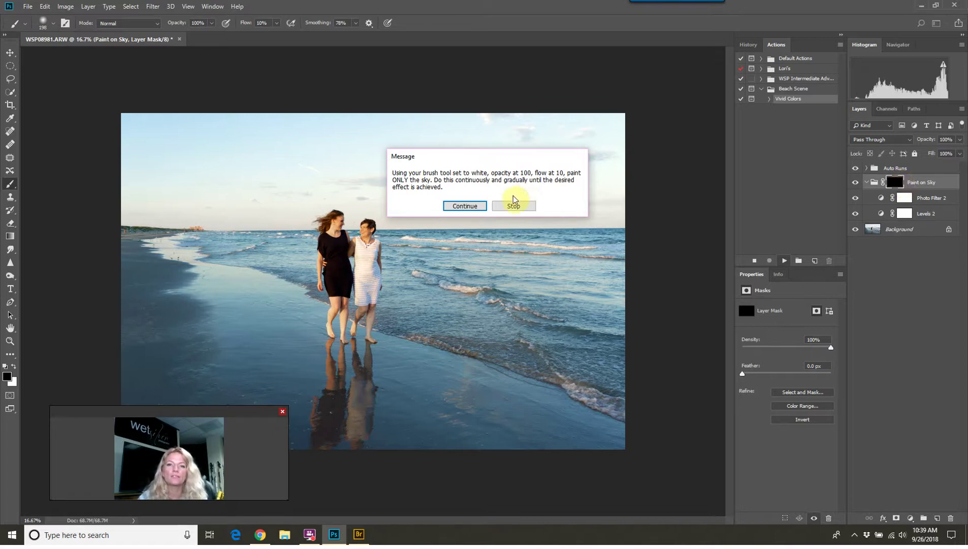
click(474, 205)
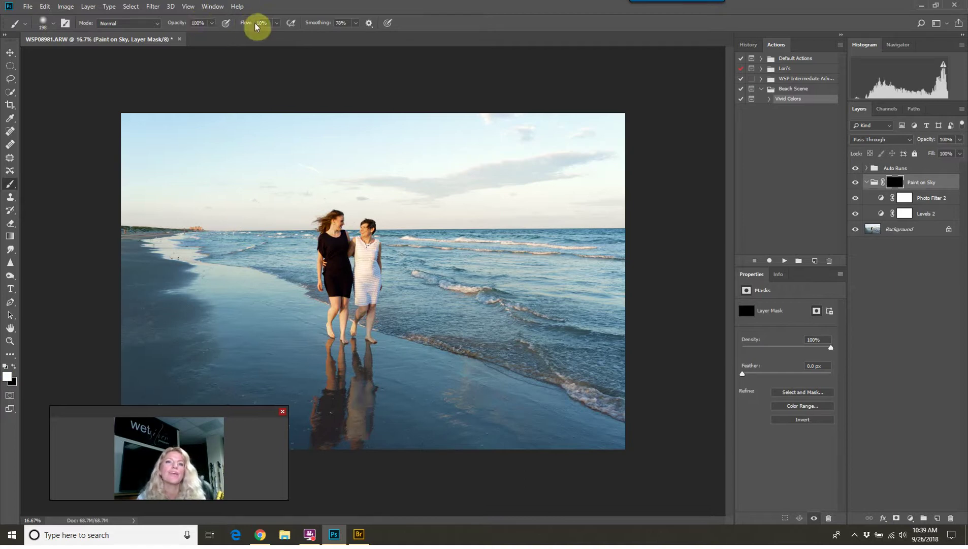
Step: Paint white across the upper sky on the Paint on Sky mask with a 1782 px brush at 10% flow
alt+drag(338, 160, 369, 160)
drag(509, 142, 551, 149)
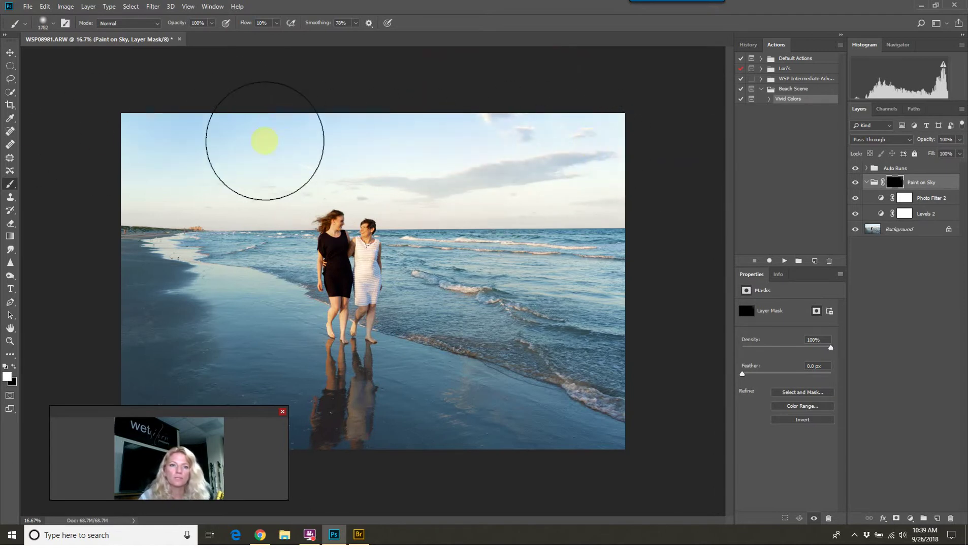
mouse_move(659, 142)
mouse_down()
mouse_move(455, 148)
mouse_move(583, 152)
mouse_move(543, 157)
mouse_up()
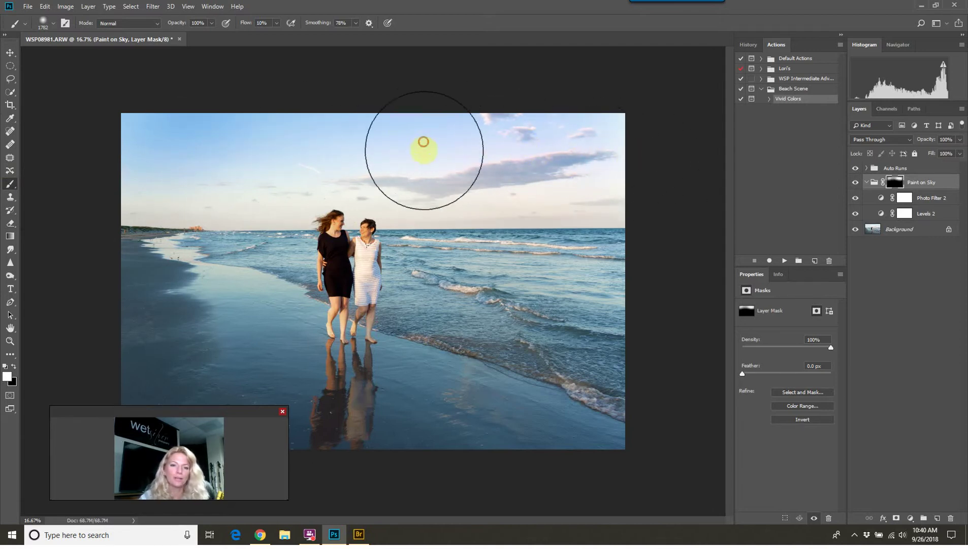
Step: Build up white on the mask over the lower sky with smaller brushes and over the wider sky with a larger one
alt+drag(439, 156, 400, 158)
click(406, 188)
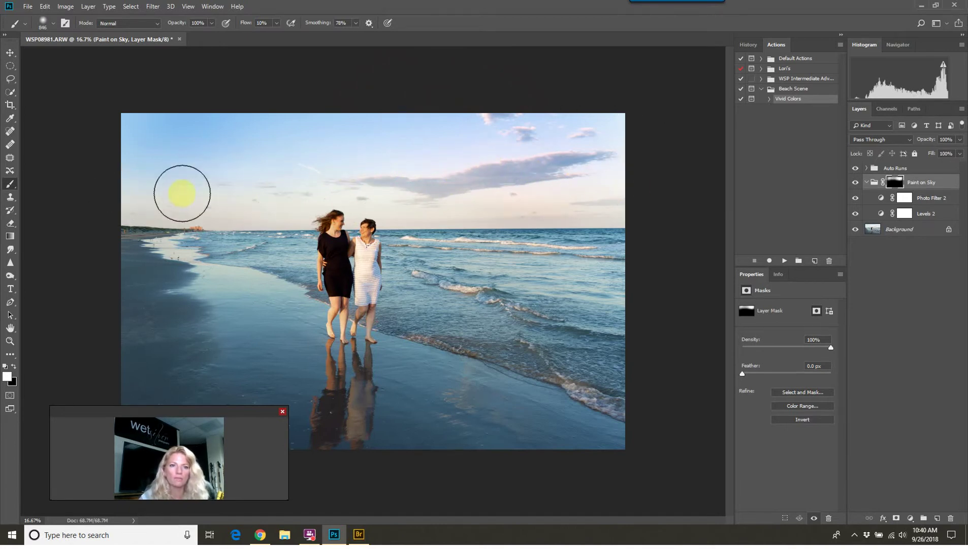
click(455, 189)
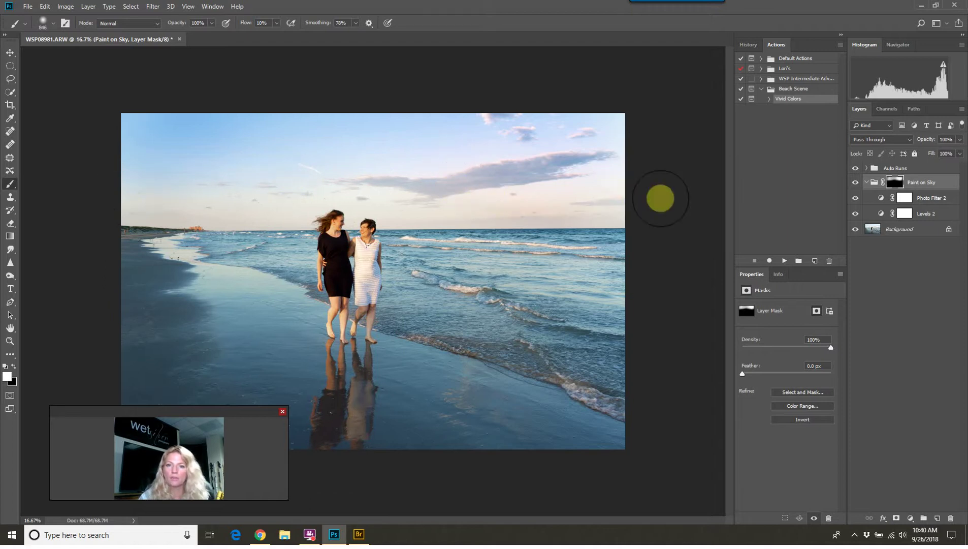
mouse_move(420, 148)
mouse_down()
mouse_move(579, 190)
mouse_move(430, 198)
mouse_move(562, 197)
mouse_move(437, 204)
mouse_up()
click(470, 203)
mouse_move(413, 214)
mouse_down()
mouse_move(357, 214)
mouse_move(408, 206)
mouse_up()
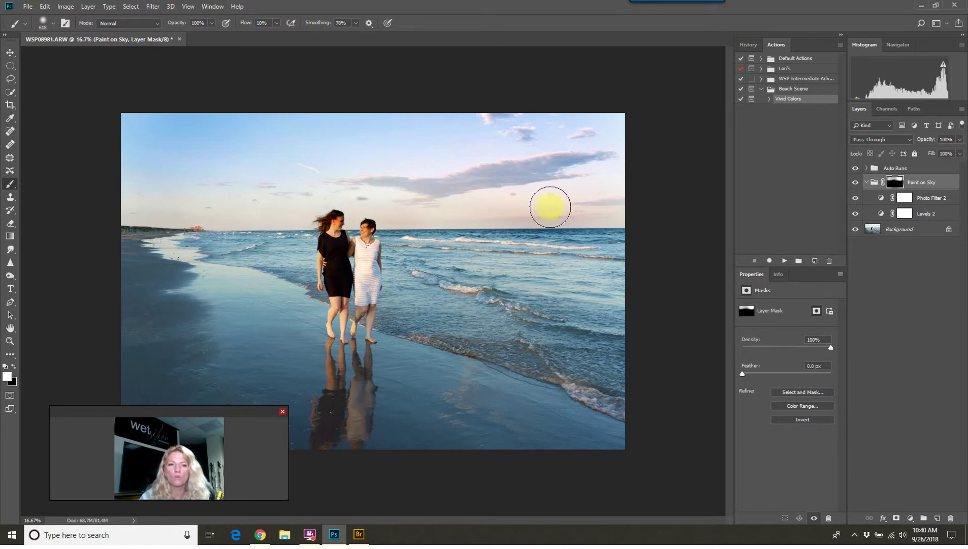
drag(279, 202, 315, 206)
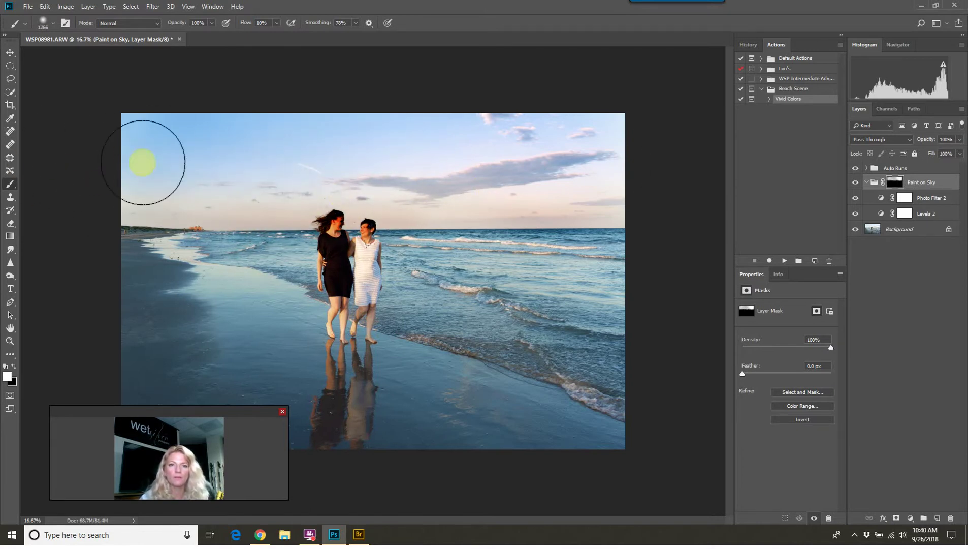
right_click(503, 162)
drag(503, 162, 644, 151)
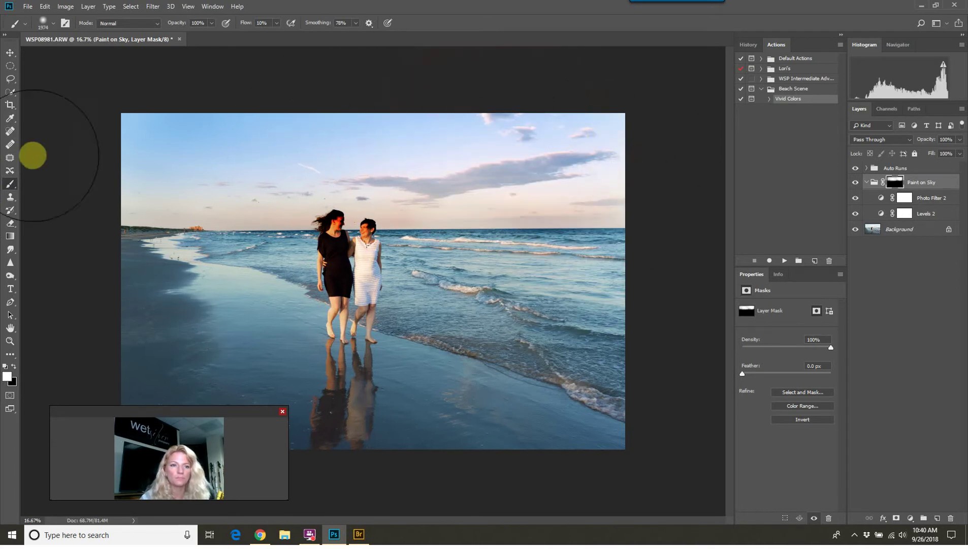
Step: Paint black at 54% flow over both women's heads and along the horizon to remove the sky effect there
mouse_move(364, 211)
mouse_down()
mouse_move(281, 219)
mouse_move(350, 256)
mouse_move(380, 250)
mouse_up()
key(ctrl+plus)
key(ctrl+plus)
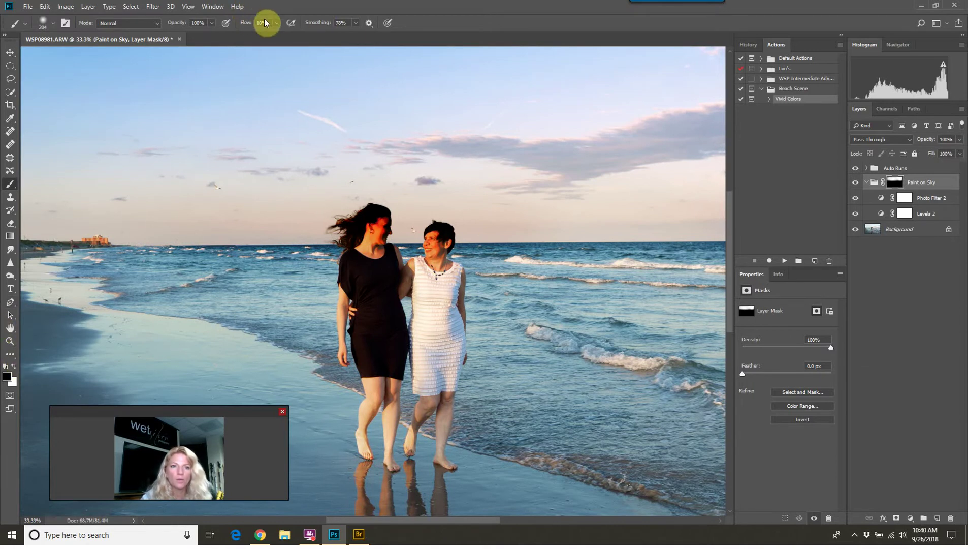
click(276, 22)
click(298, 34)
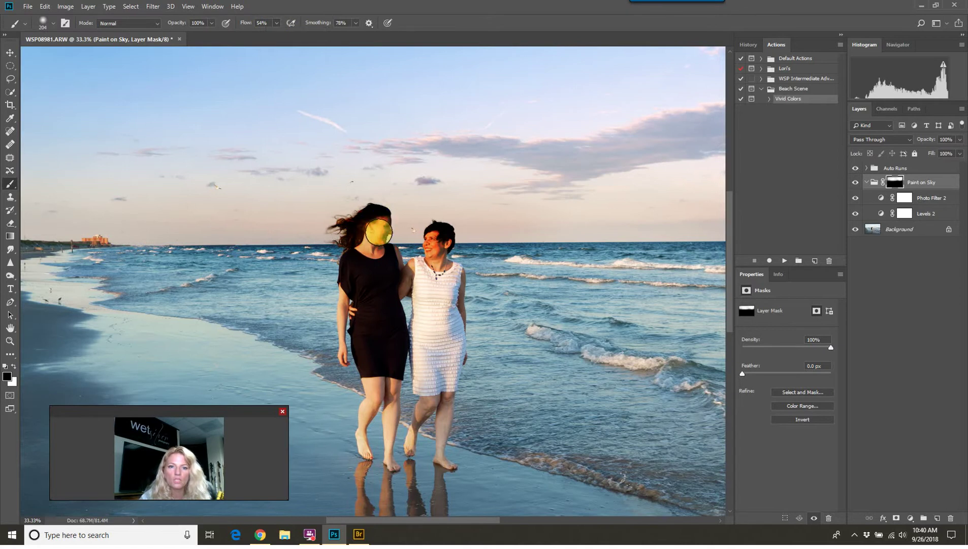
mouse_move(381, 232)
mouse_down()
mouse_move(353, 234)
mouse_move(360, 243)
mouse_move(379, 229)
mouse_move(389, 257)
mouse_move(347, 257)
mouse_move(388, 222)
mouse_move(379, 254)
mouse_move(388, 253)
mouse_move(397, 220)
mouse_move(384, 238)
mouse_move(431, 237)
mouse_move(429, 256)
mouse_move(430, 229)
mouse_move(434, 252)
mouse_move(450, 243)
mouse_move(441, 226)
mouse_move(424, 253)
mouse_move(367, 252)
mouse_move(743, 257)
mouse_up()
key(x)
mouse_move(287, 252)
mouse_down()
mouse_move(365, 254)
mouse_move(154, 258)
mouse_move(425, 250)
mouse_move(432, 255)
mouse_move(424, 266)
mouse_move(385, 259)
mouse_move(395, 254)
mouse_move(385, 251)
mouse_move(372, 220)
mouse_up()
click(857, 224)
click(897, 186)
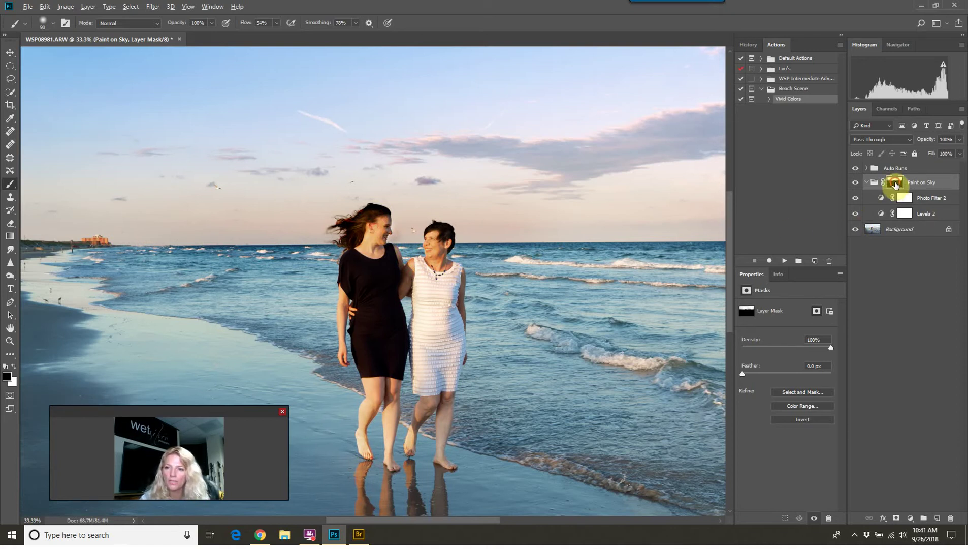
Step: Display the Paint on Sky mask alone, paint black over the grey area below the horizon, and return to the photo
alt+click(895, 186)
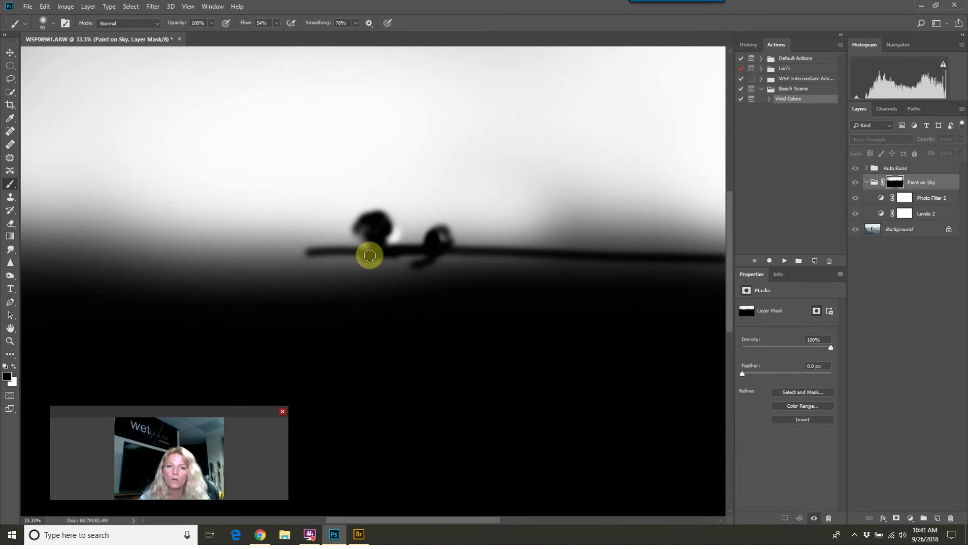
mouse_move(369, 232)
mouse_down()
mouse_move(364, 259)
mouse_move(361, 227)
mouse_move(438, 239)
mouse_move(440, 259)
mouse_move(486, 274)
mouse_move(271, 273)
mouse_move(558, 277)
mouse_move(432, 278)
mouse_up()
click(383, 257)
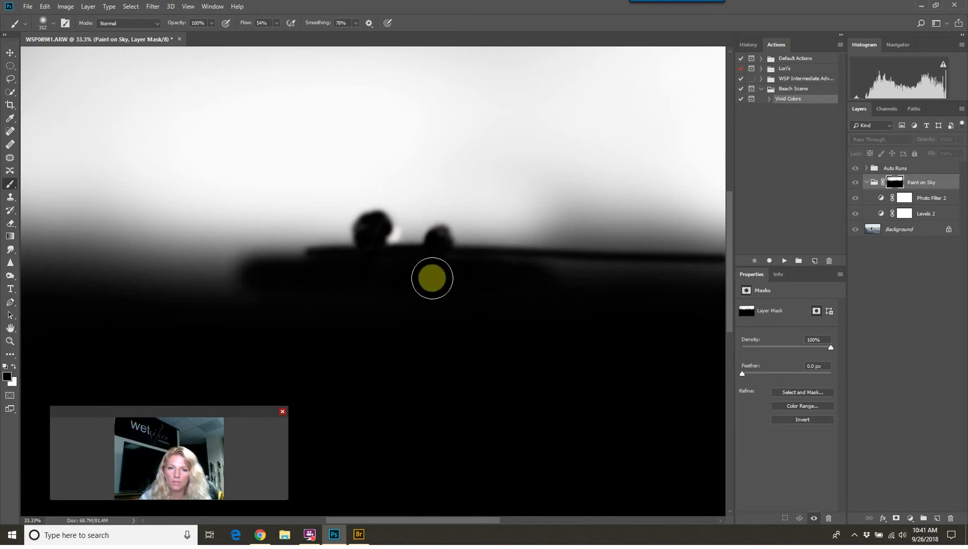
alt+click(894, 184)
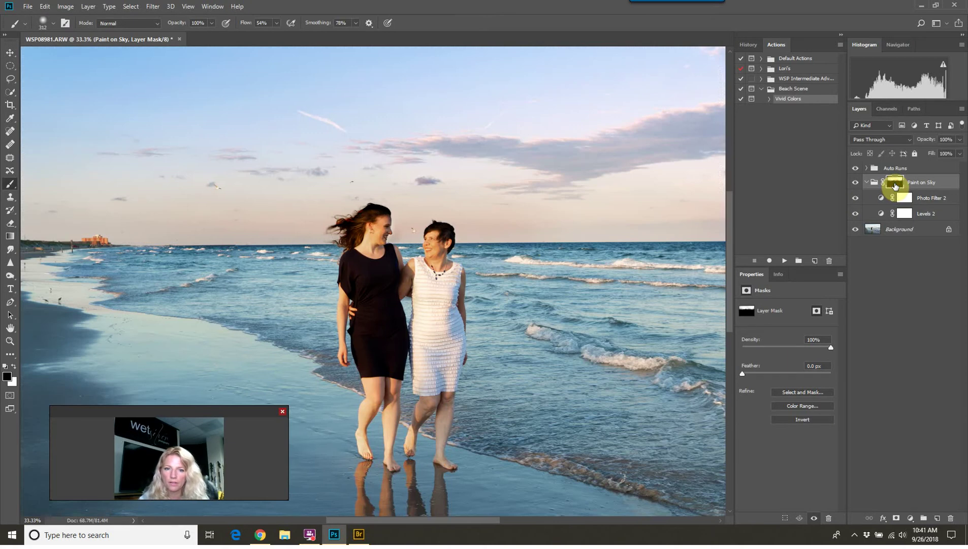
Step: Paint white on the mask in the sky gap between the two women's faces to restore the sky effect
key(ctrl+minus)
key(ctrl+minus)
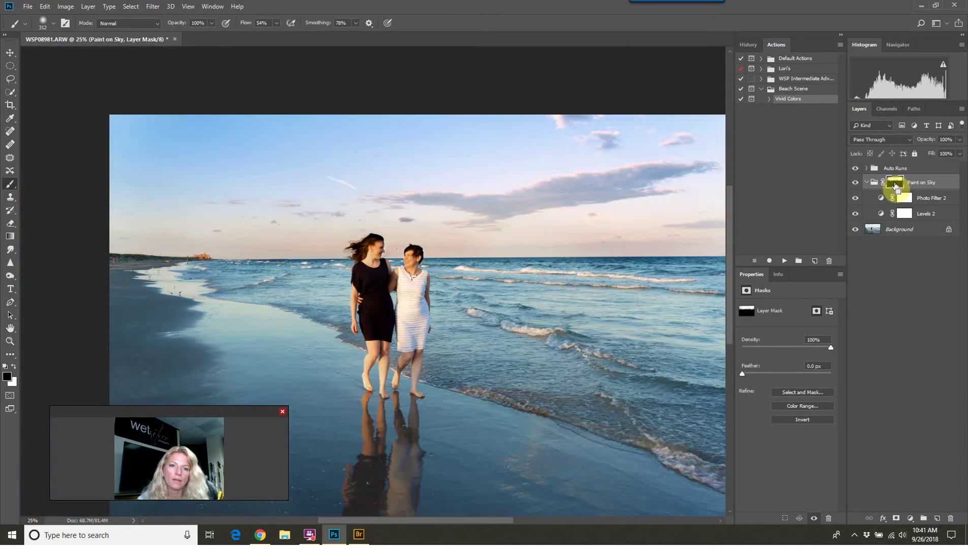
key(ctrl+plus)
key(ctrl+plus)
key(ctrl+plus)
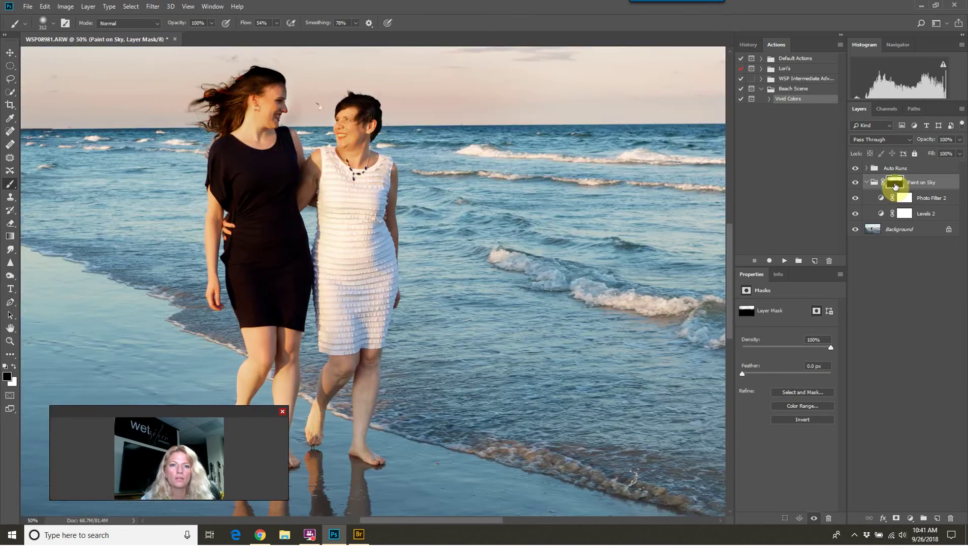
drag(389, 194, 583, 272)
key(x)
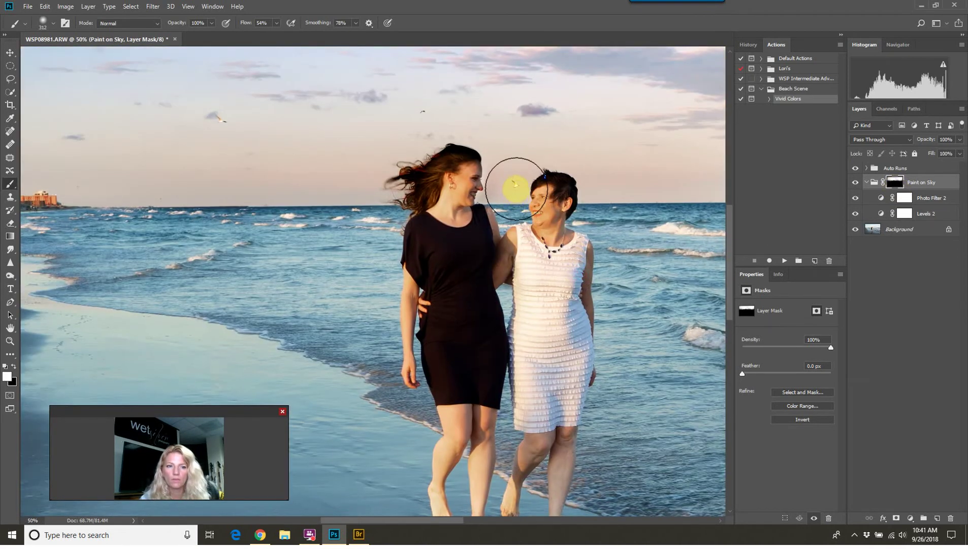
drag(516, 189, 494, 188)
Step: Set the brush flow to 10% and lightly paint black on the mask in the sky between the women's faces
key(x)
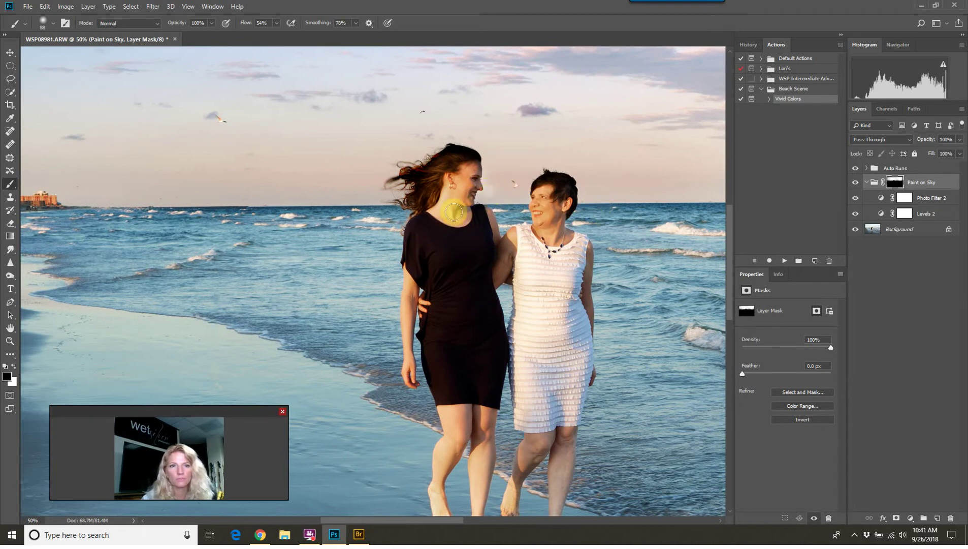
click(265, 22)
text(1)
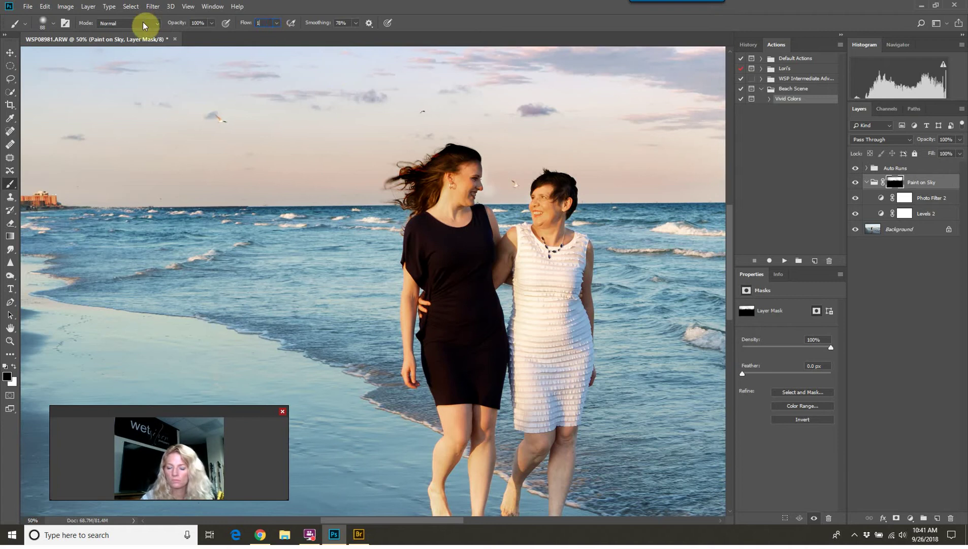
text(0)
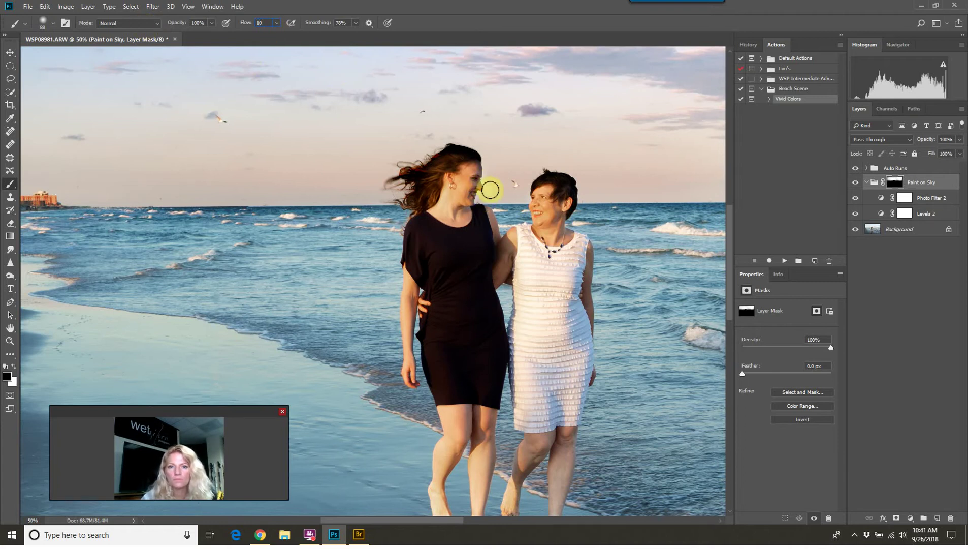
click(489, 189)
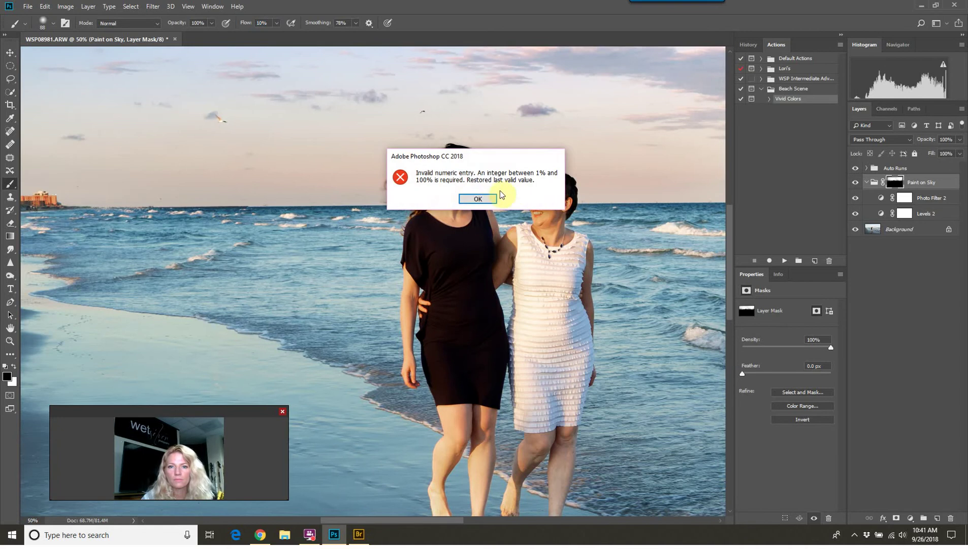
click(488, 199)
click(893, 181)
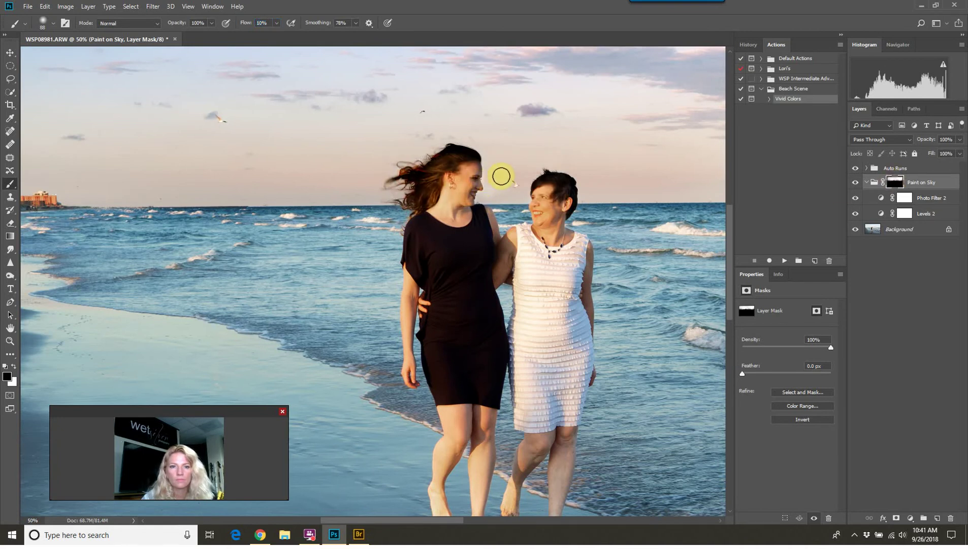
click(503, 185)
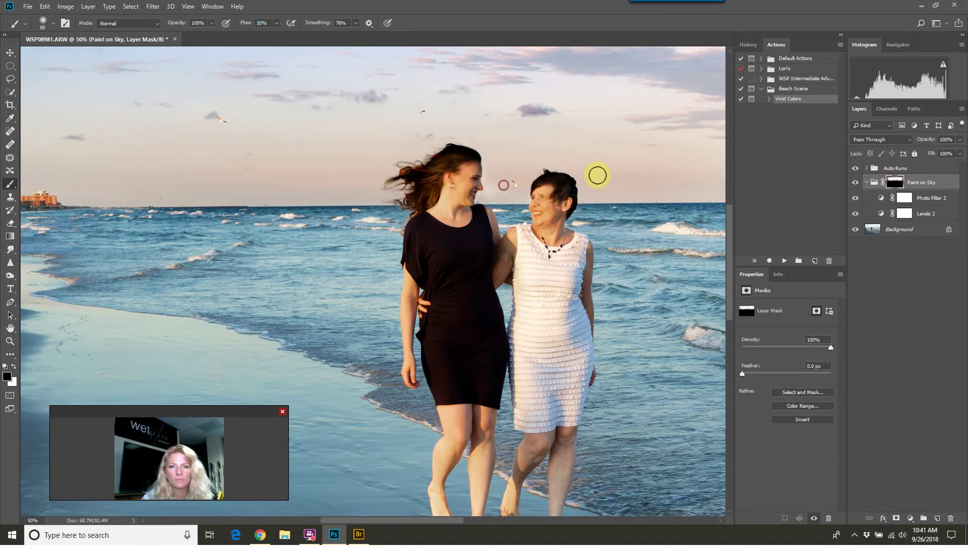
Step: Collapse the Paint on Sky group and toggle its visibility to compare the whole photo with and without it
key(ctrl+minus)
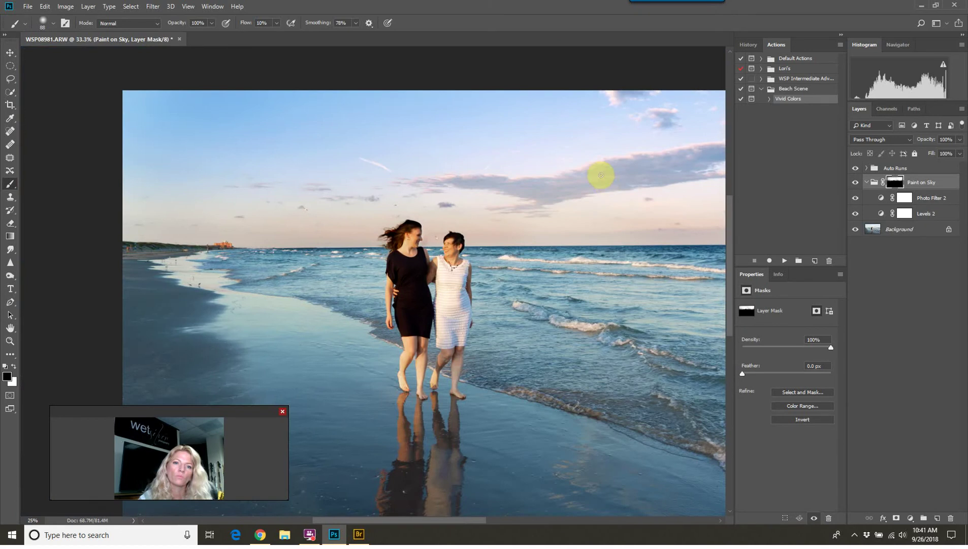
key(ctrl+minus)
key(ctrl+minus)
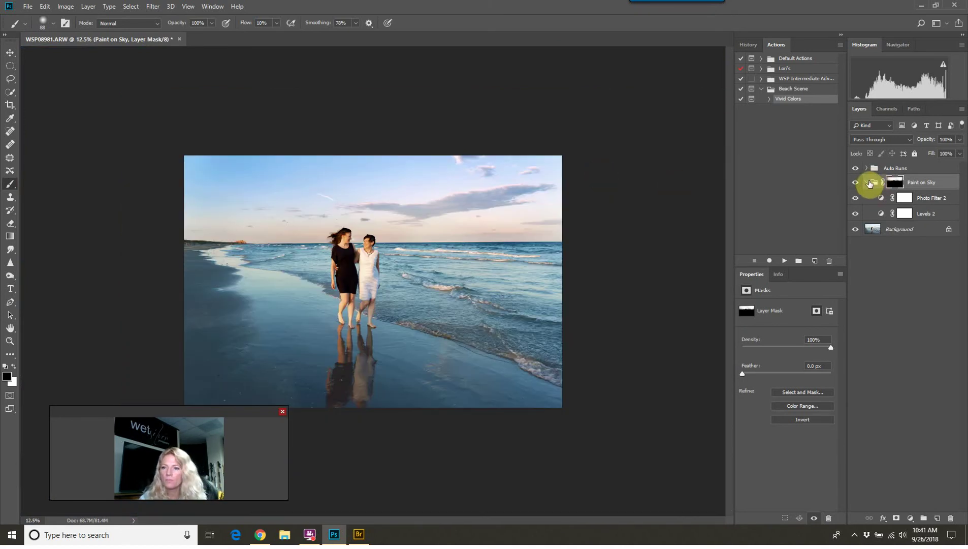
click(866, 183)
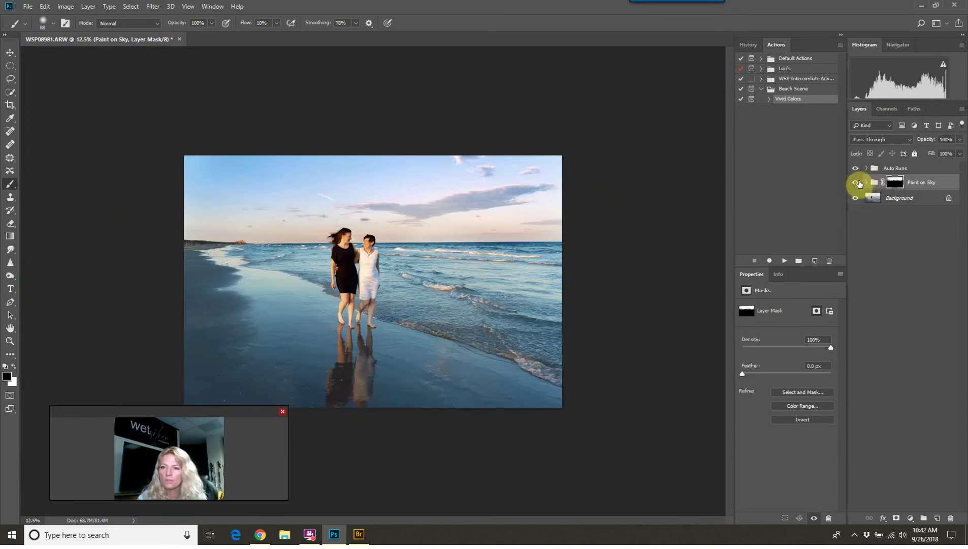
click(856, 182)
click(856, 182)
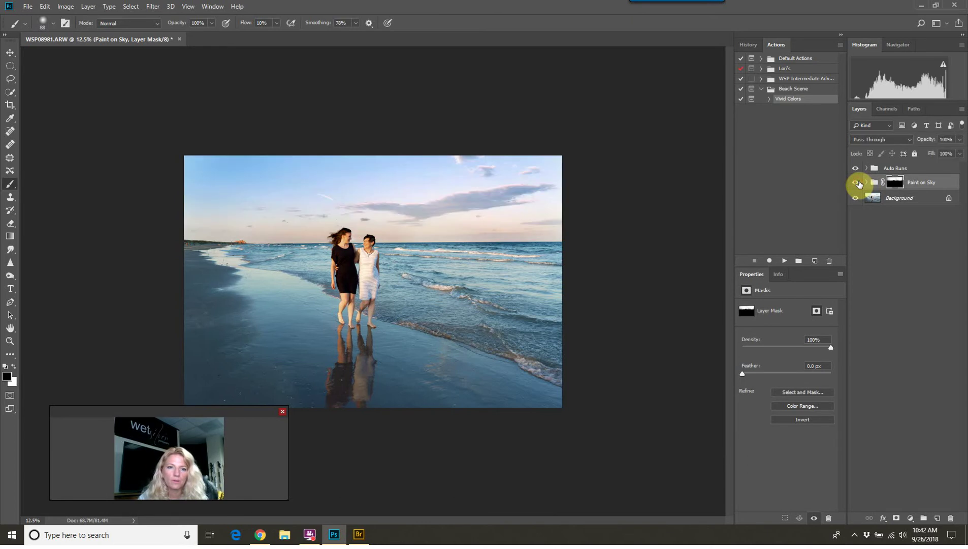
click(857, 183)
click(857, 182)
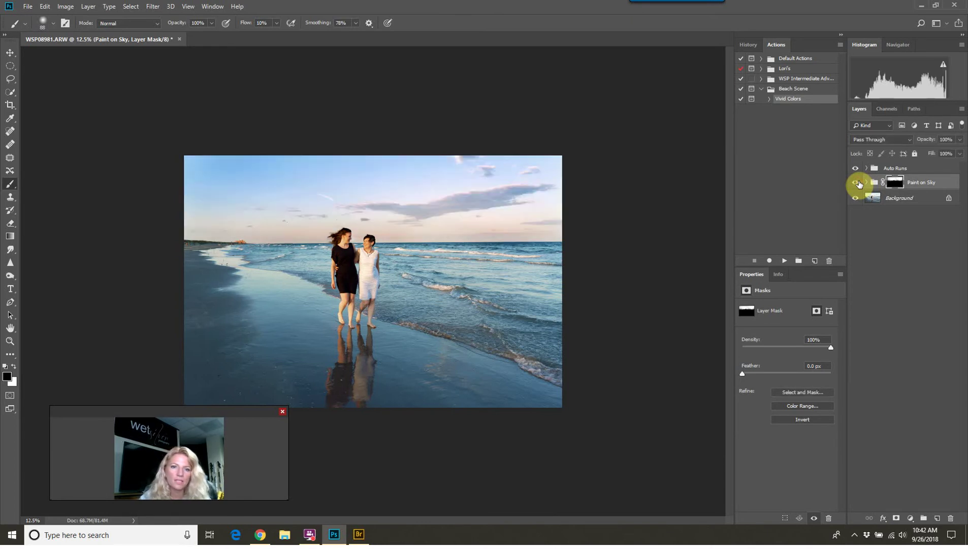
Step: Paint black on the Paint on Sky mask over the hair of the woman in the black dress
key(ctrl+plus)
key(ctrl+plus)
key(ctrl+plus)
key(ctrl+plus)
key(space)
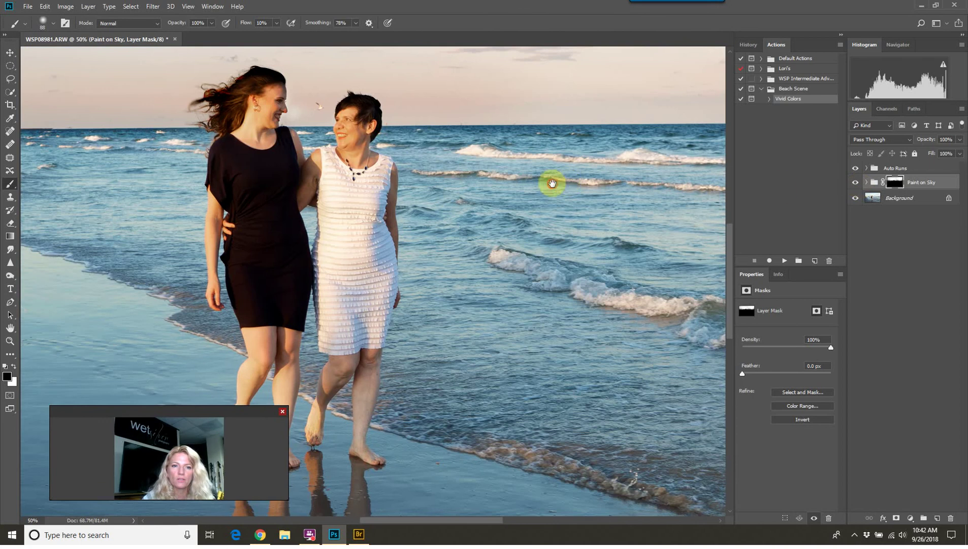
drag(552, 183, 704, 363)
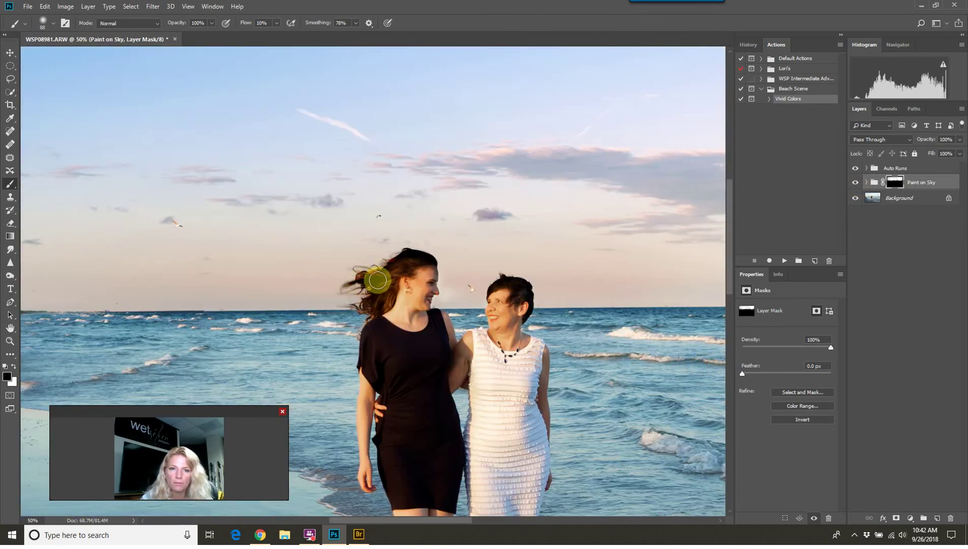
mouse_move(392, 279)
mouse_down()
mouse_move(350, 298)
mouse_move(372, 303)
mouse_move(333, 308)
mouse_move(391, 282)
mouse_move(409, 257)
mouse_move(395, 270)
mouse_move(419, 257)
mouse_move(408, 259)
mouse_move(430, 264)
mouse_move(402, 258)
mouse_move(410, 253)
mouse_move(426, 260)
mouse_move(349, 287)
mouse_move(375, 290)
mouse_move(373, 312)
mouse_move(394, 296)
mouse_move(408, 259)
mouse_move(433, 261)
mouse_move(376, 276)
mouse_move(369, 313)
mouse_move(401, 303)
mouse_up()
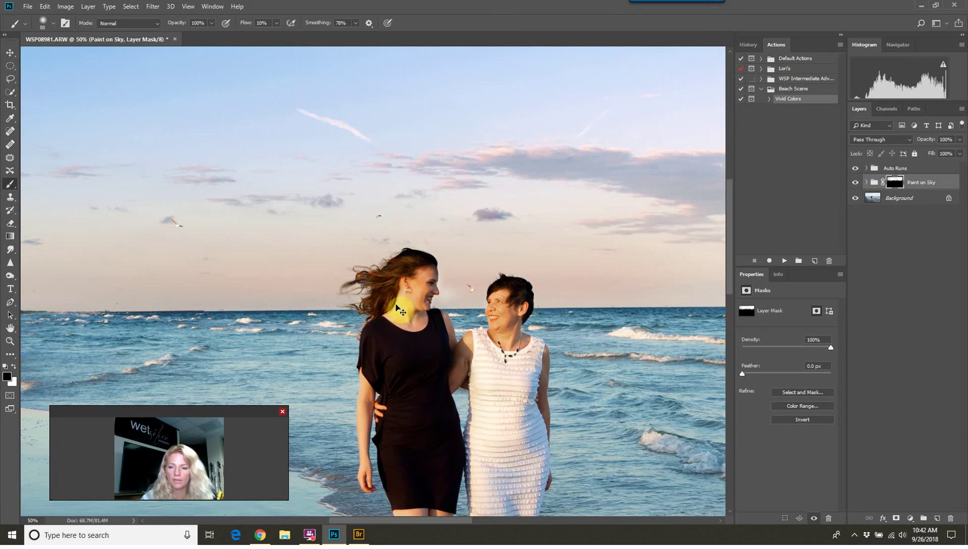
Step: Hide and show the Auto Runs and Paint on Sky groups to compare the original with the edited photo
key(ctrl+minus)
key(ctrl+minus)
key(ctrl+minus)
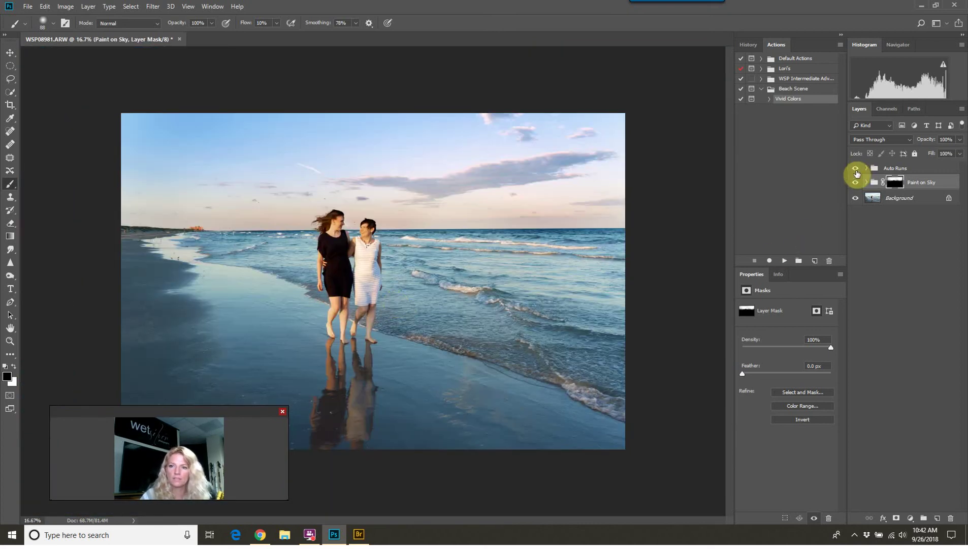
click(856, 169)
click(855, 183)
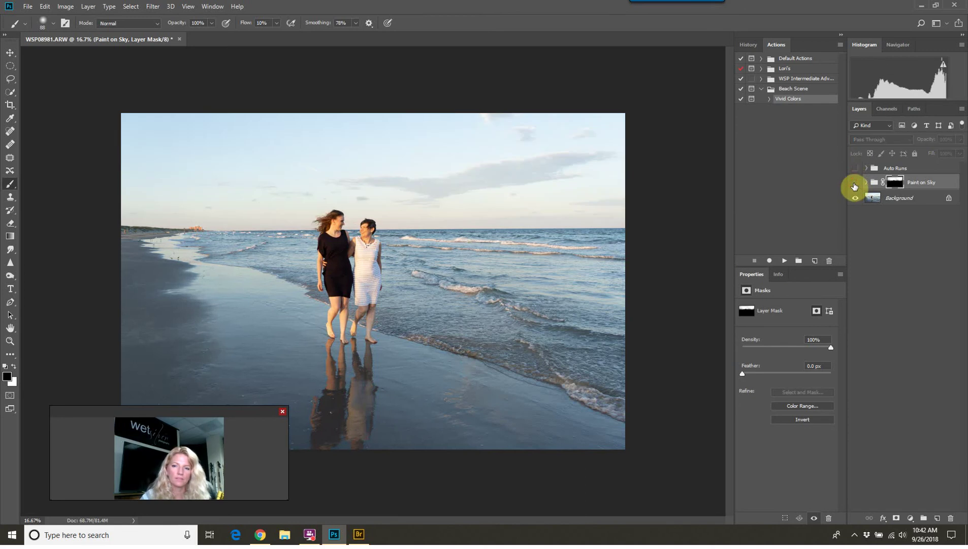
click(855, 183)
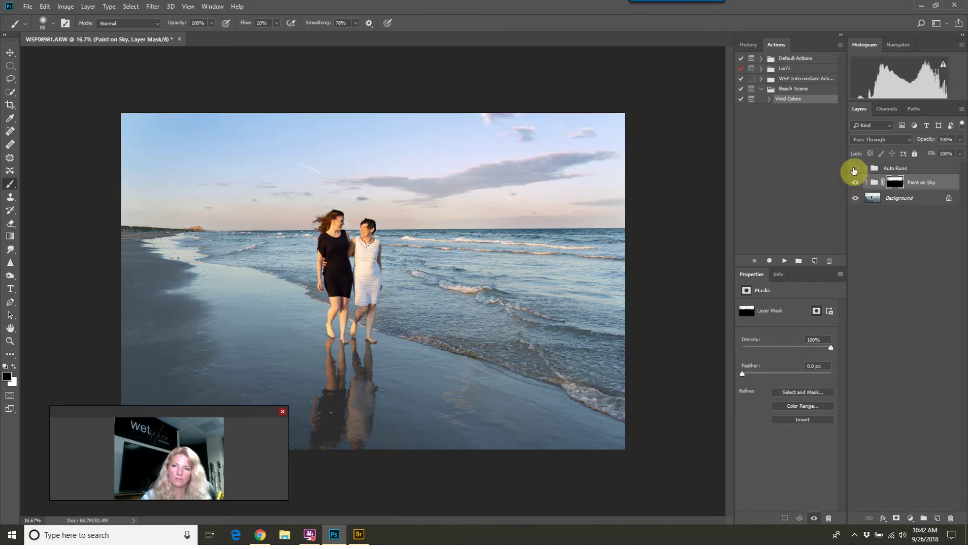
click(855, 169)
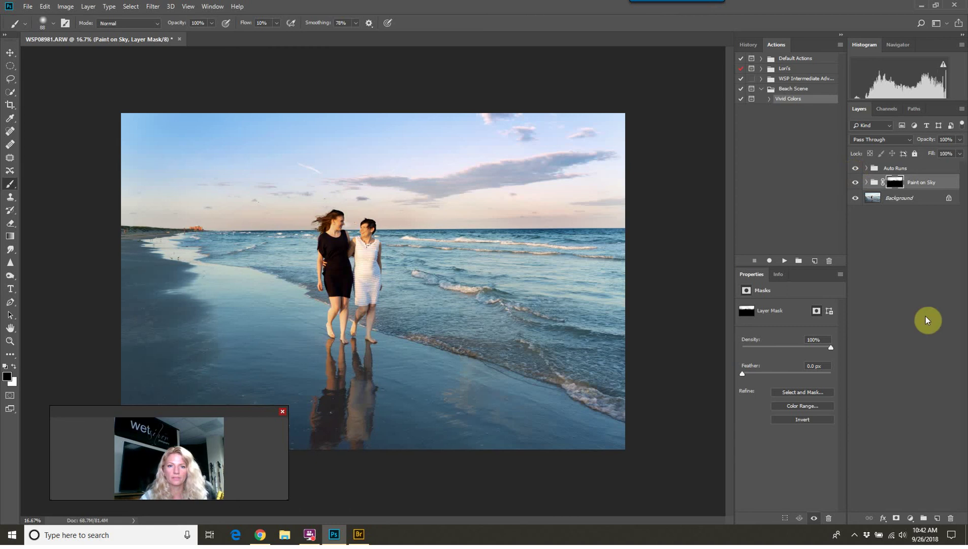